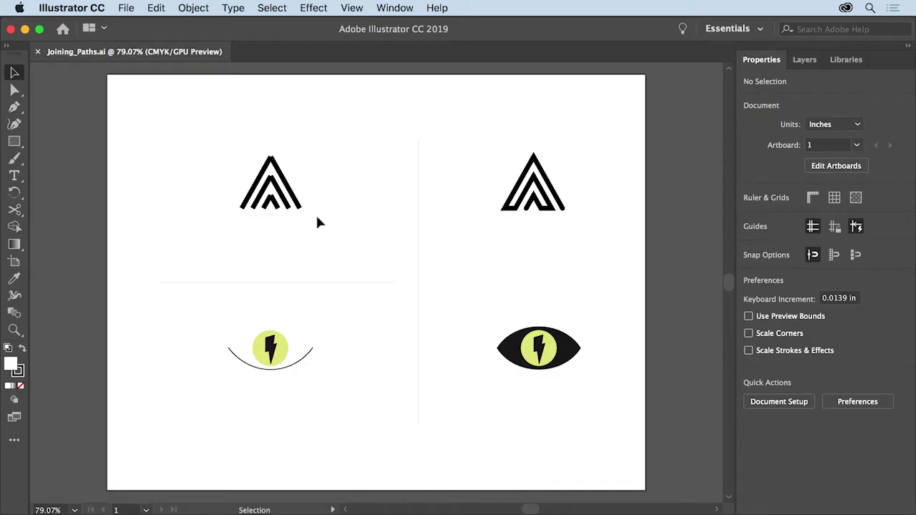
# Try pulling the right diagonal line off the apex, then undo and deselect it
pyautogui.moveTo(294, 185)
pyautogui.mouseDown()
pyautogui.moveTo(303, 180)
pyautogui.moveTo(296, 176)
pyautogui.mouseUp()
pyautogui.press('super+z')
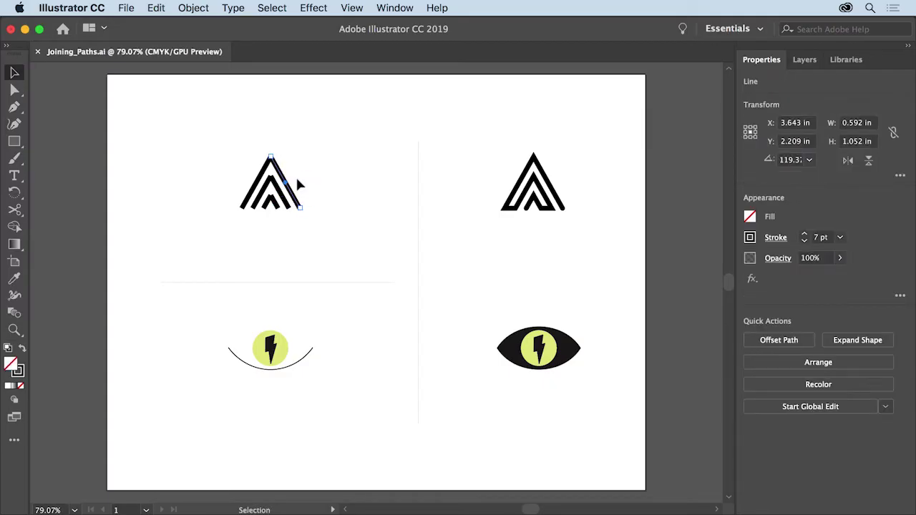
pyautogui.click(297, 181)
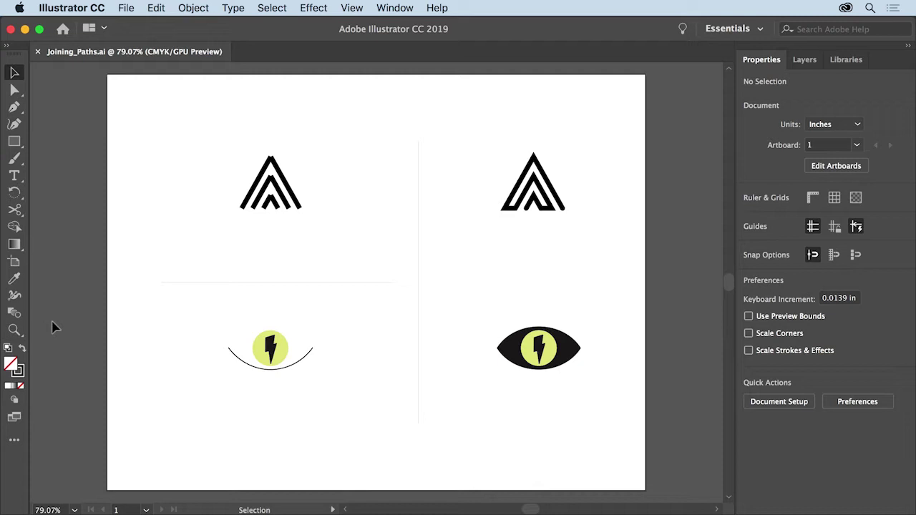
# Zoom in on the chevron and join its two outer lines at the apex with Object > Path > Join
pyautogui.click(14, 330)
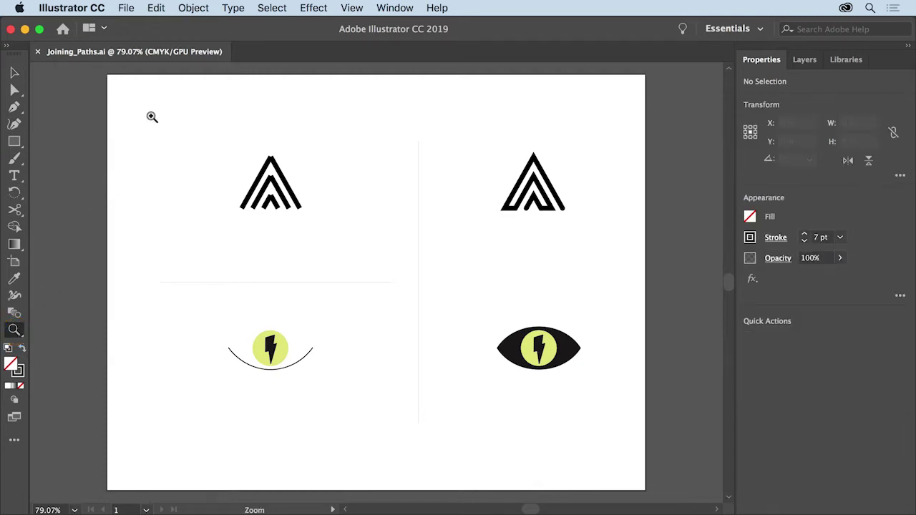
pyautogui.moveTo(152, 117); pyautogui.dragTo(189, 141)
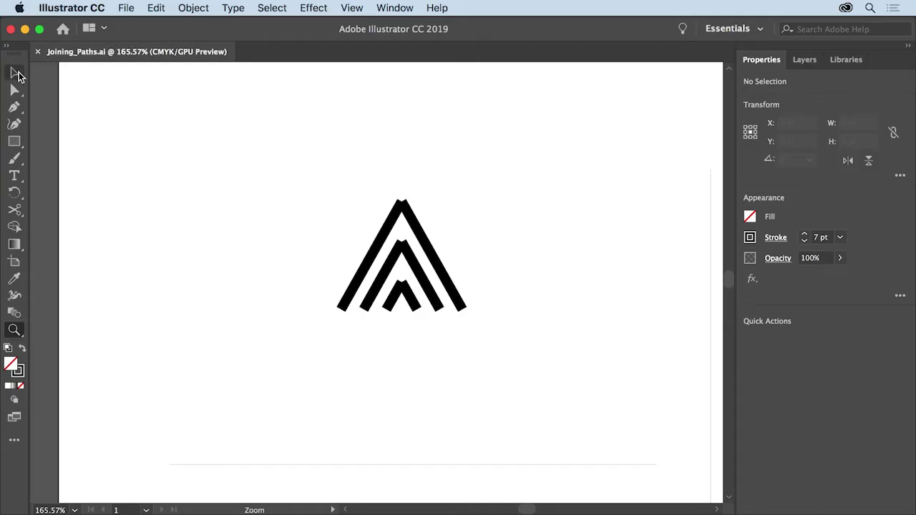
pyautogui.click(15, 74)
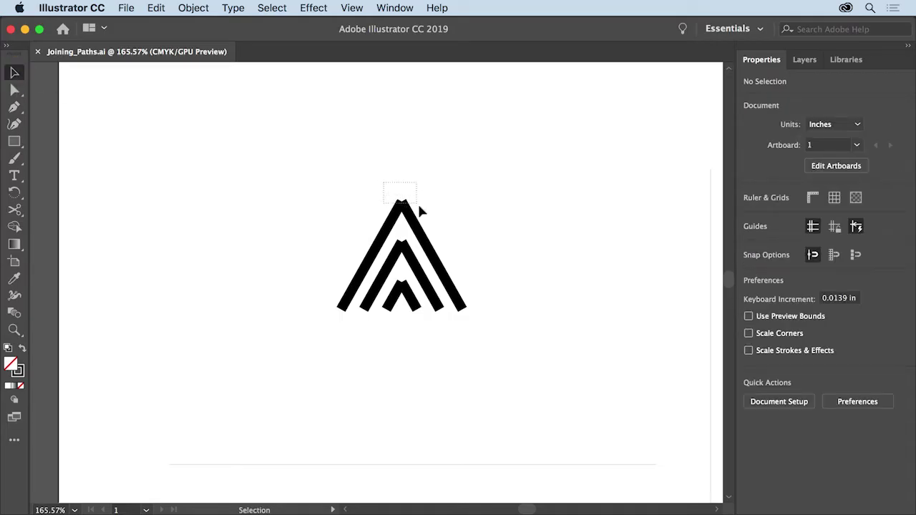
pyautogui.moveTo(432, 229); pyautogui.dragTo(432, 229)
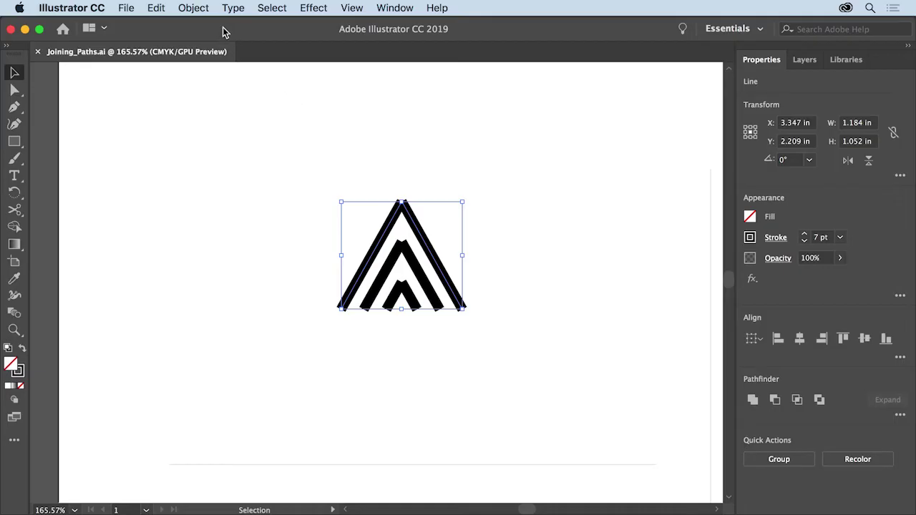
pyautogui.click(204, 9)
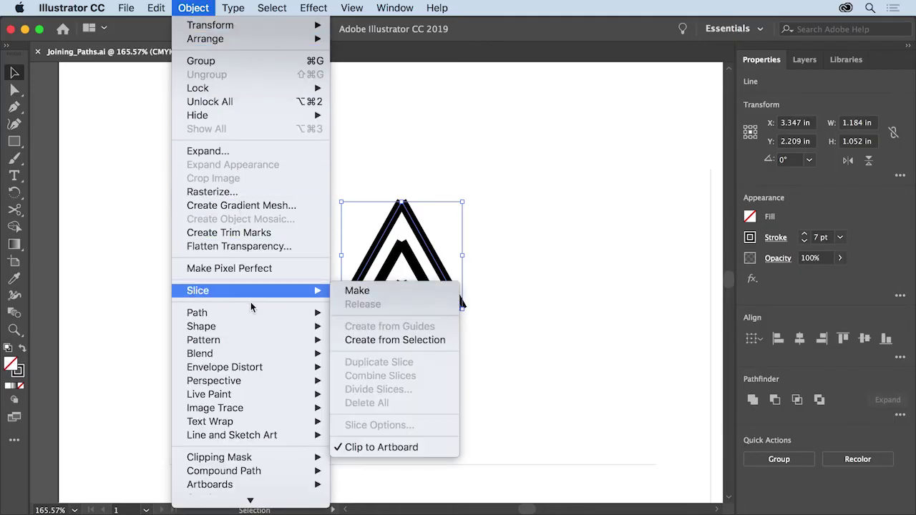
pyautogui.moveTo(251, 315)
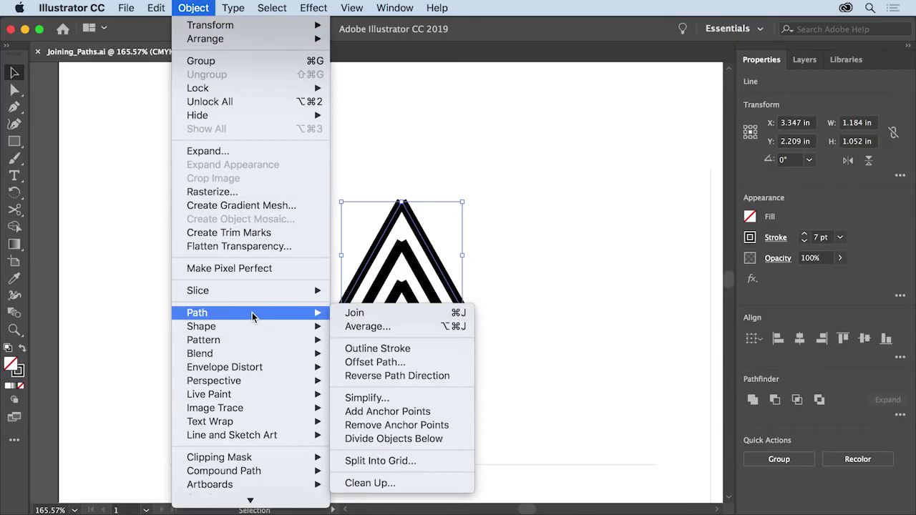
pyautogui.click(379, 315)
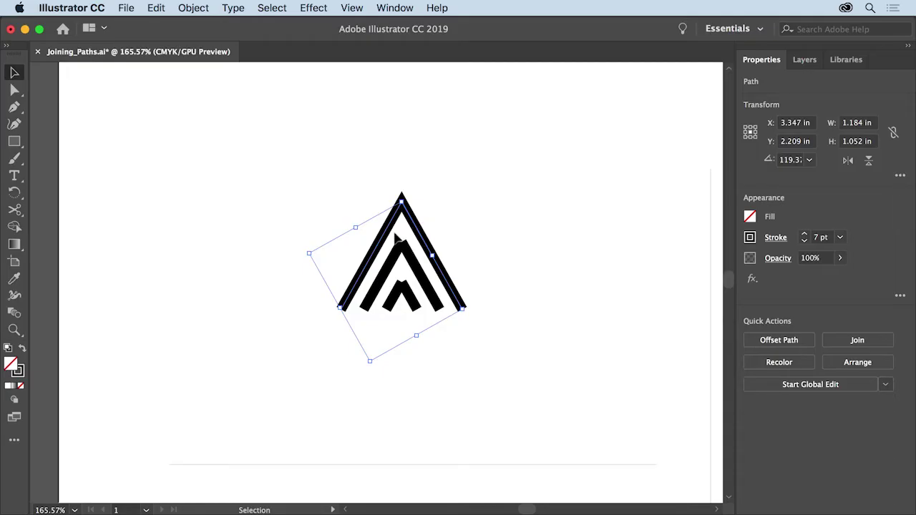
# Join the middle chevron's two lines into one path with Object > Path > Join
pyautogui.click(414, 266)
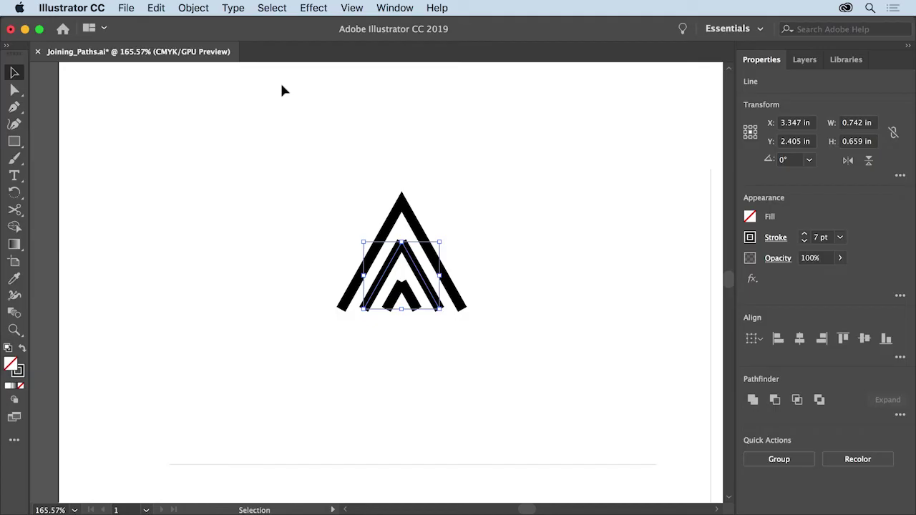
pyautogui.click(211, 10)
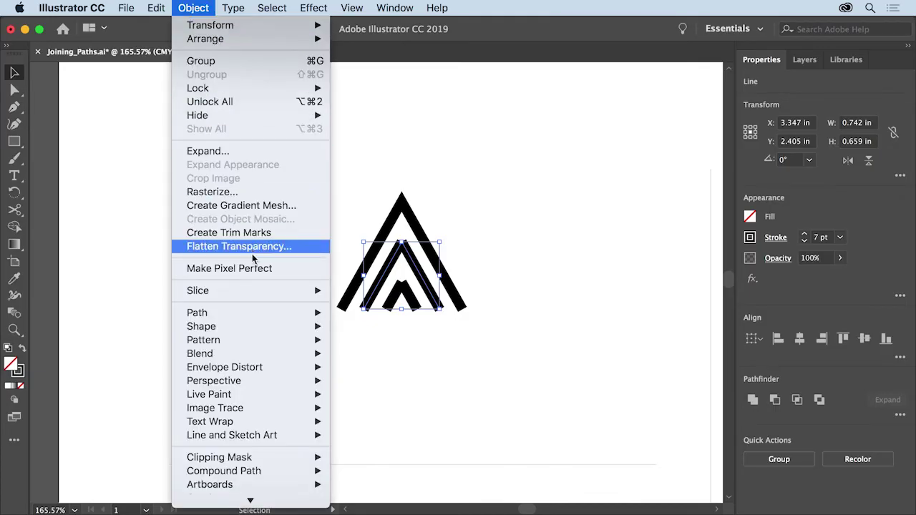
pyautogui.moveTo(251, 312)
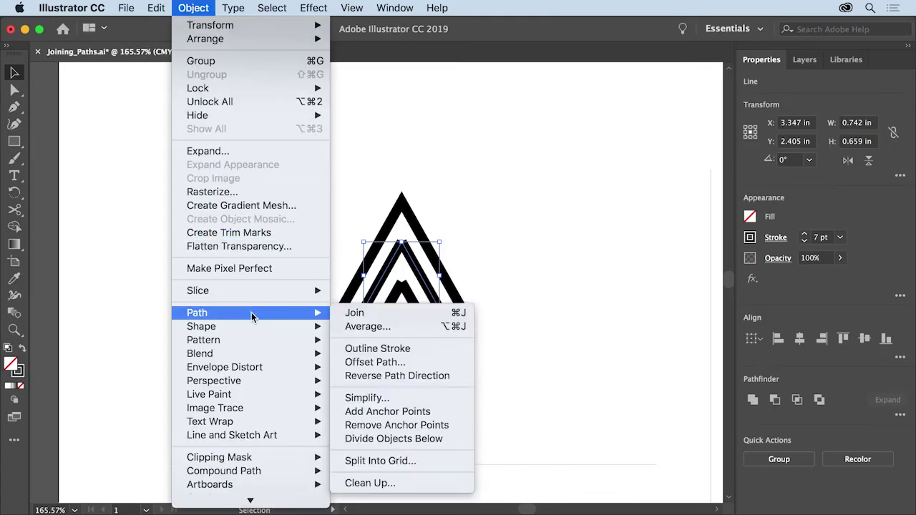
pyautogui.click(374, 313)
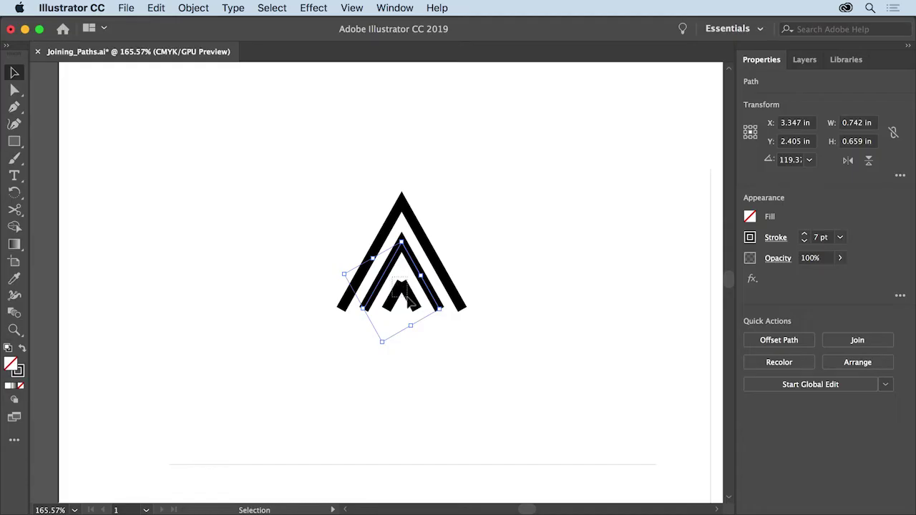
# Join the small inner chevron's two lines into one path the same way
pyautogui.click(413, 298)
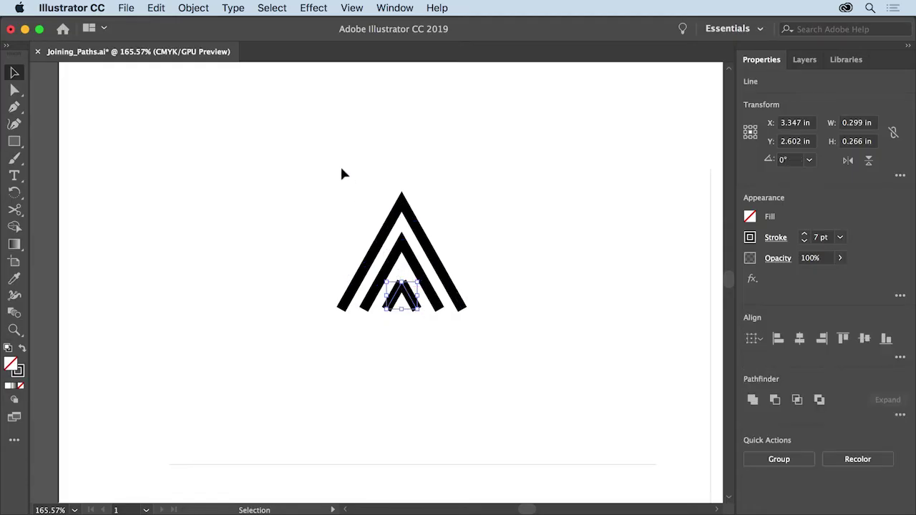
pyautogui.click(208, 10)
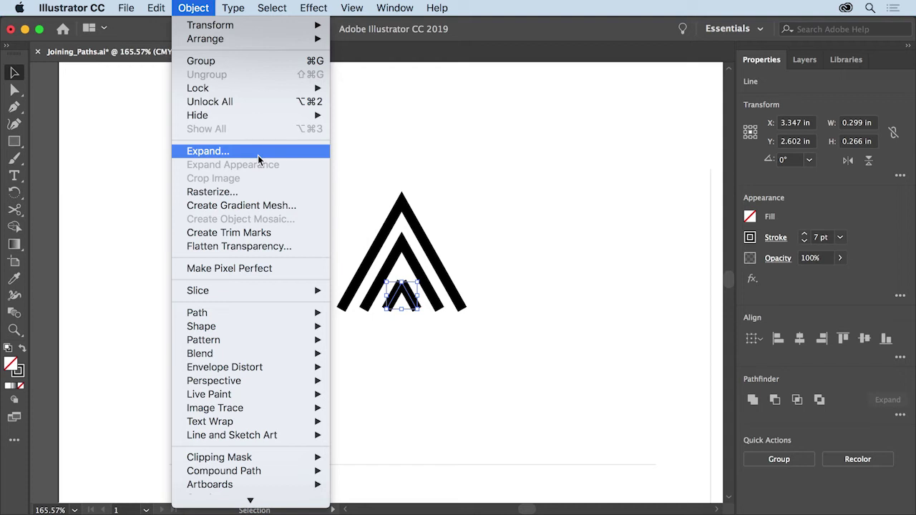
pyautogui.moveTo(291, 313)
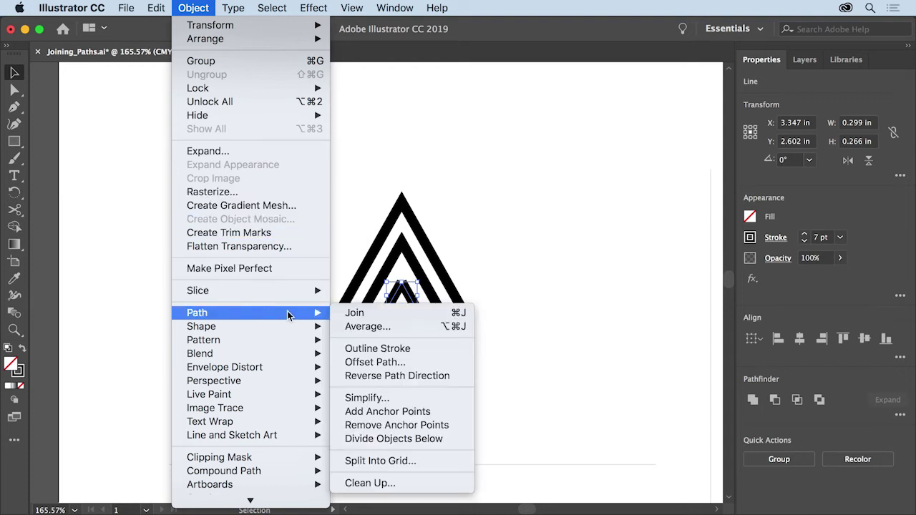
pyautogui.click(381, 315)
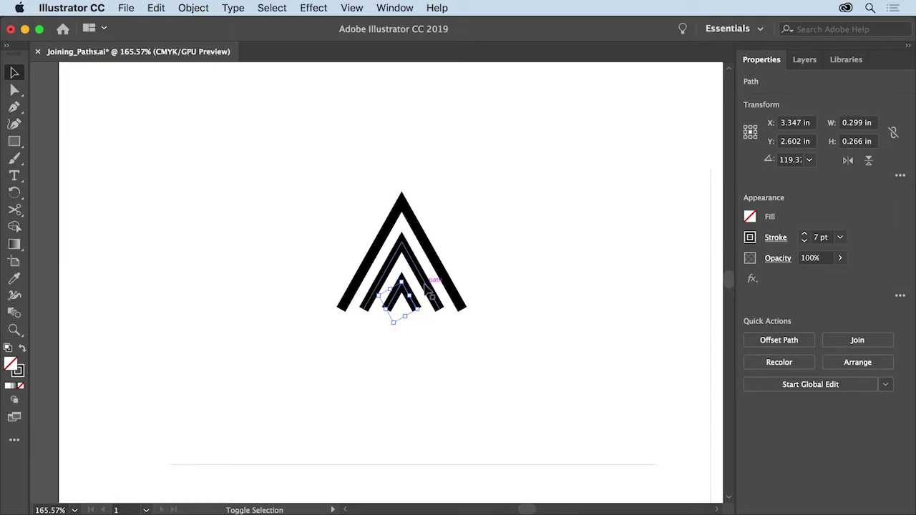
# Add the middle chevron to the selected inner chevron and apply Object > Path > Join
pyautogui.keyDown('shift'); pyautogui.click(431, 294); pyautogui.keyUp('shift')
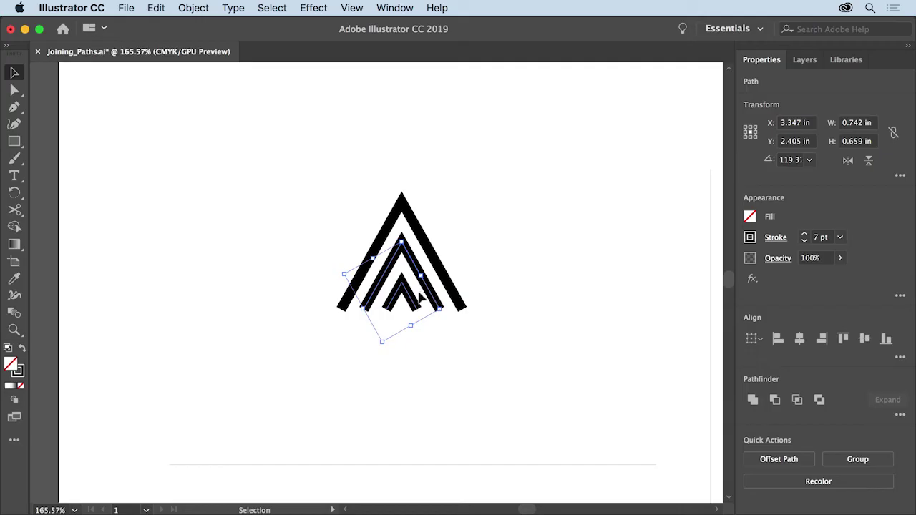
pyautogui.click(193, 8)
pyautogui.moveTo(268, 313)
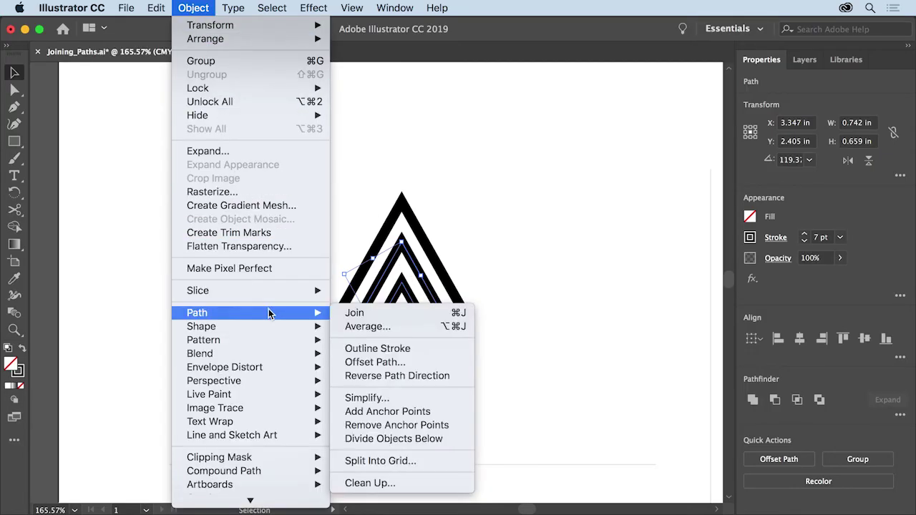
pyautogui.click(380, 314)
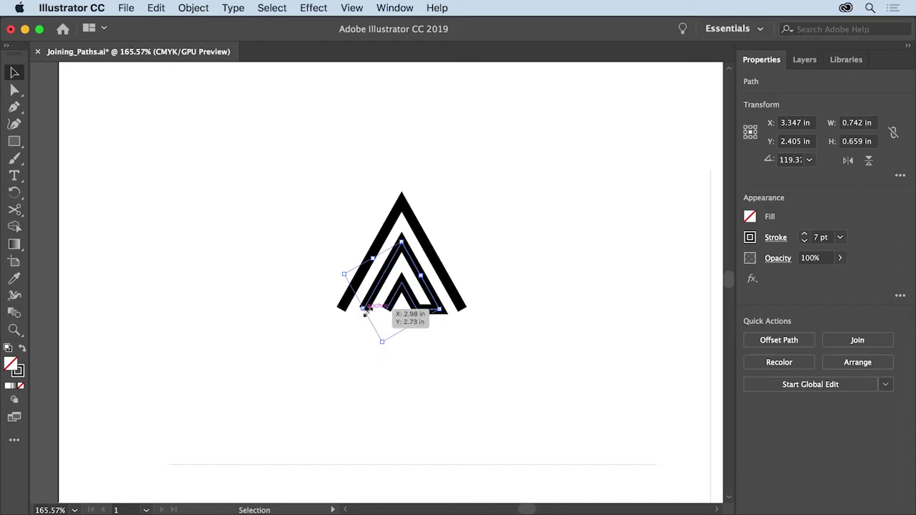
# Join the chevrons at bottom right, then add the outer chevron and join it at bottom left
pyautogui.press('super+j')
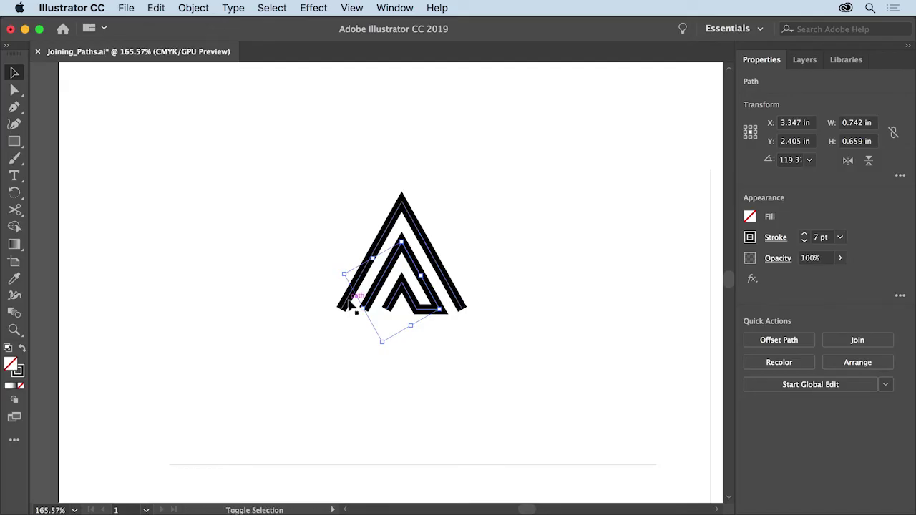
pyautogui.keyDown('shift'); pyautogui.click(350, 303); pyautogui.keyUp('shift')
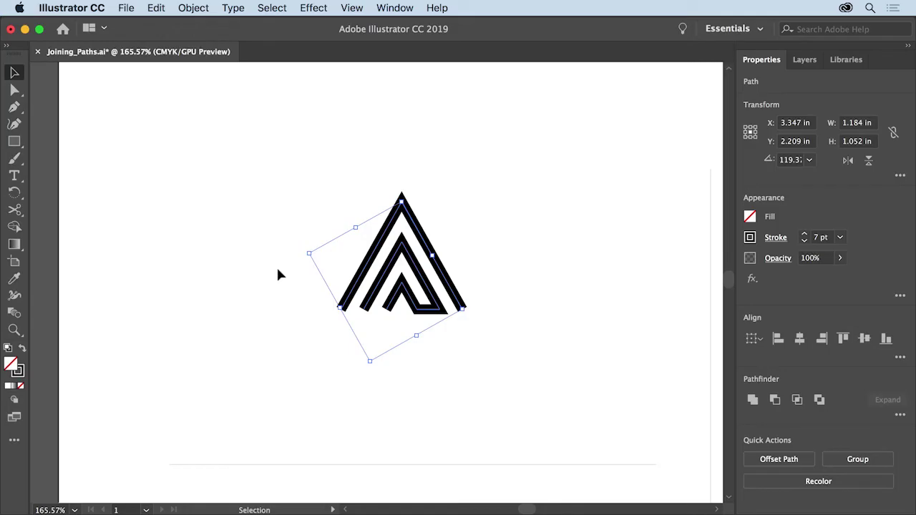
pyautogui.hotkey('ctrl', 'j')
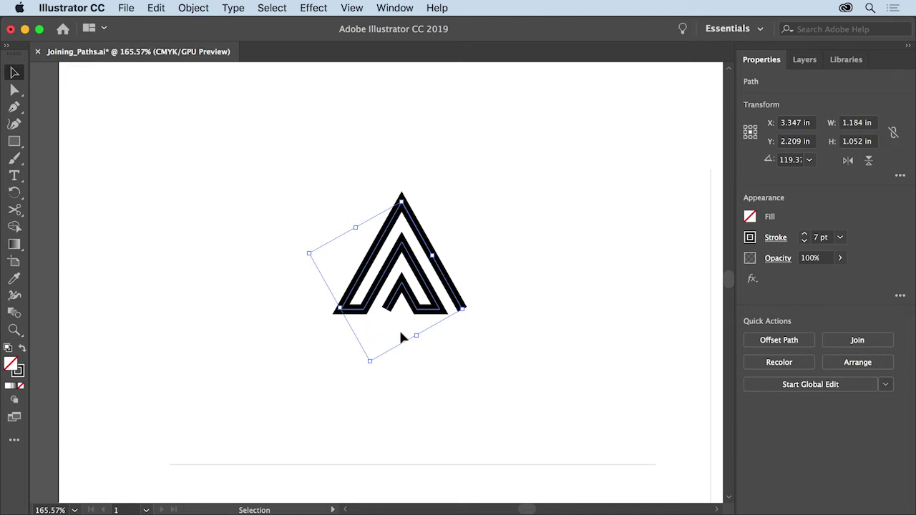
# Set the joined line's stroke to Round Cap
pyautogui.click(776, 238)
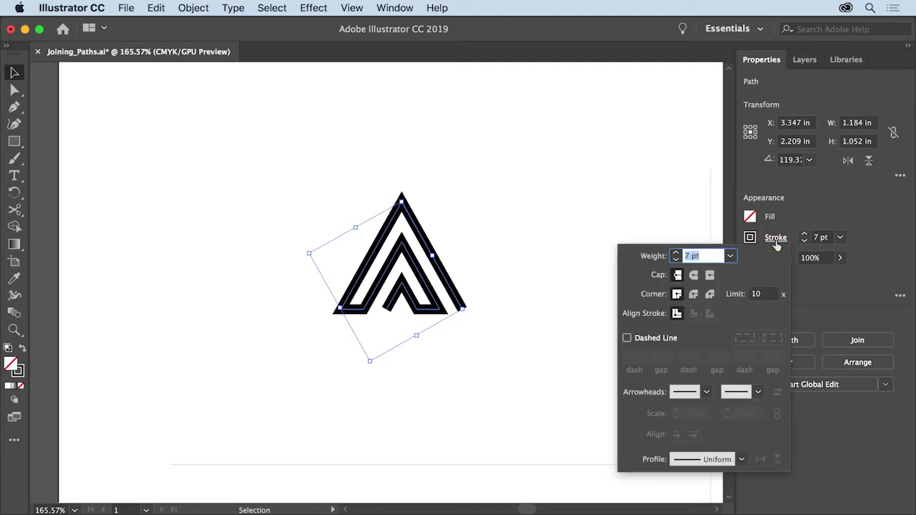
pyautogui.click(694, 275)
pyautogui.click(694, 276)
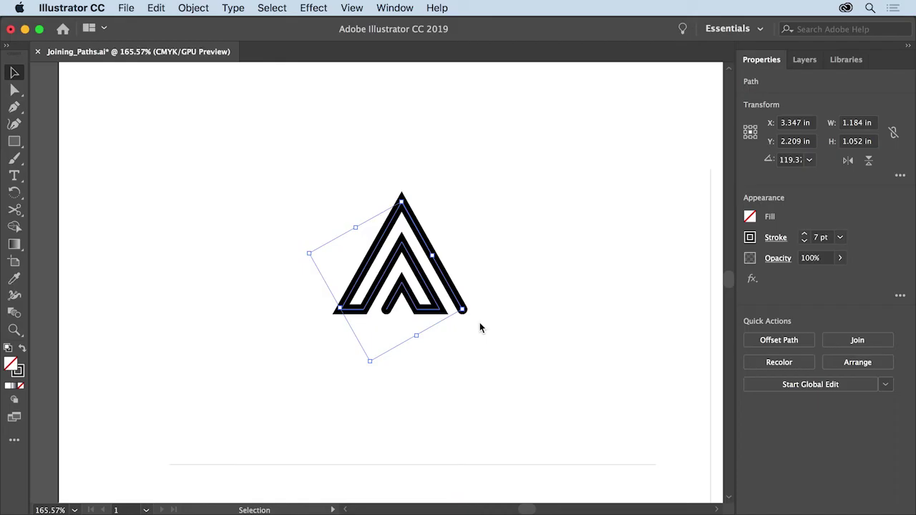
# Pan the canvas down to the yellow lightning-bolt circle and the curve below it
pyautogui.press('space')
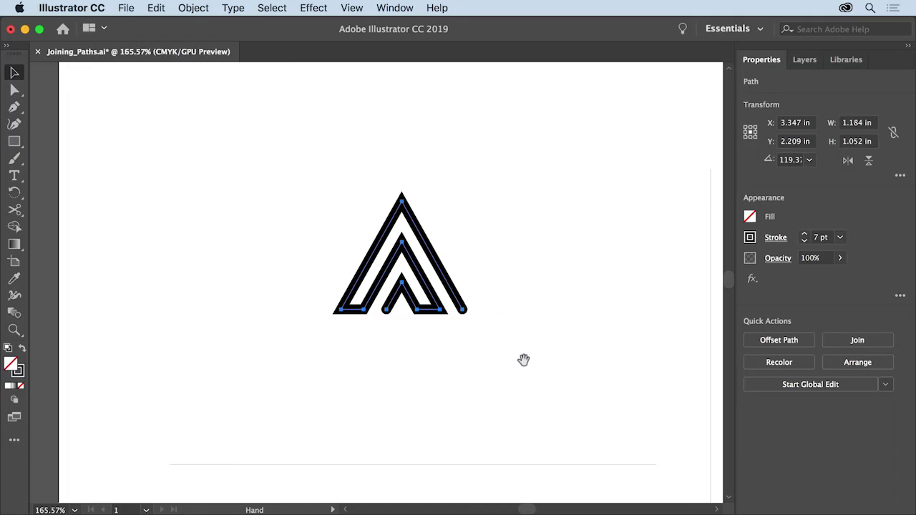
pyautogui.moveTo(588, 438); pyautogui.dragTo(459, 146)
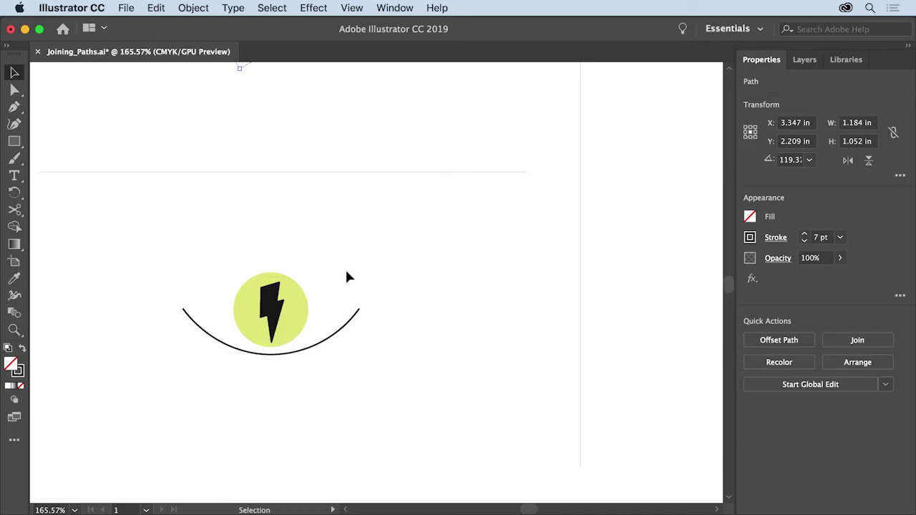
# Copy the curve beneath the yellow circle and paste the copy in front
pyautogui.click(344, 328)
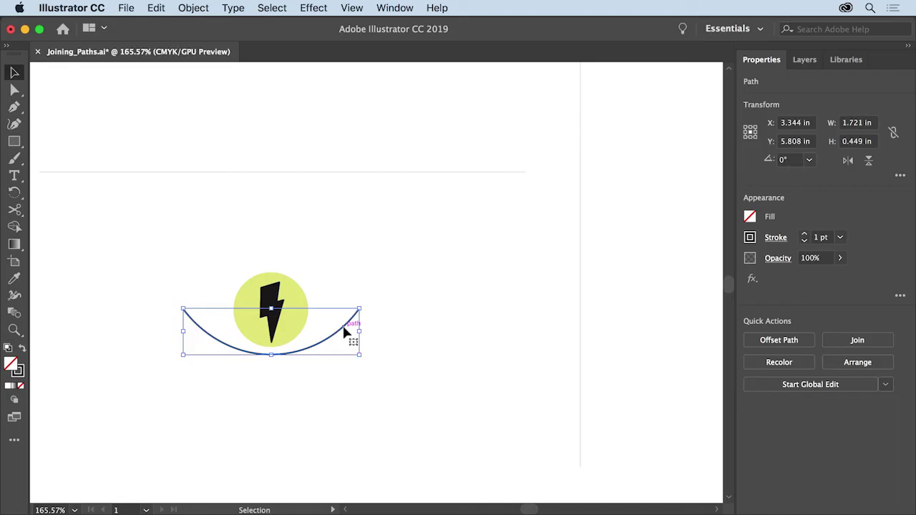
pyautogui.click(156, 8)
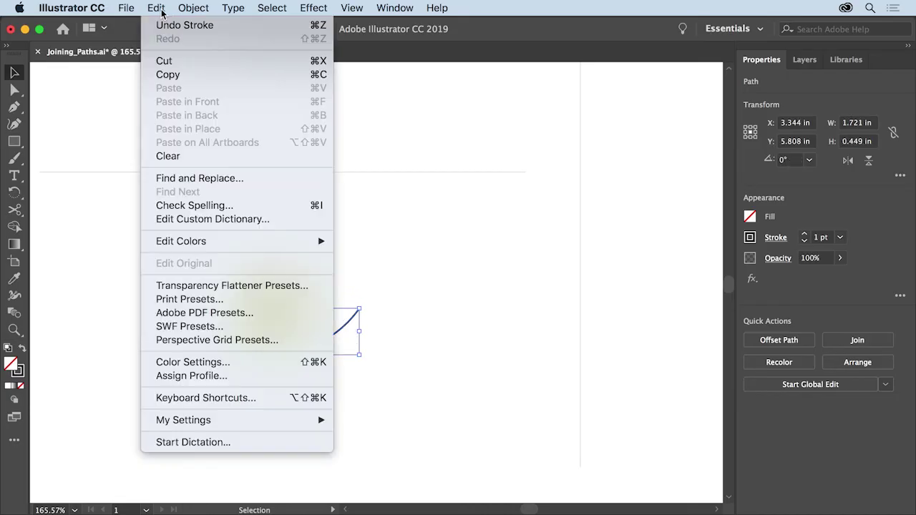
pyautogui.click(183, 75)
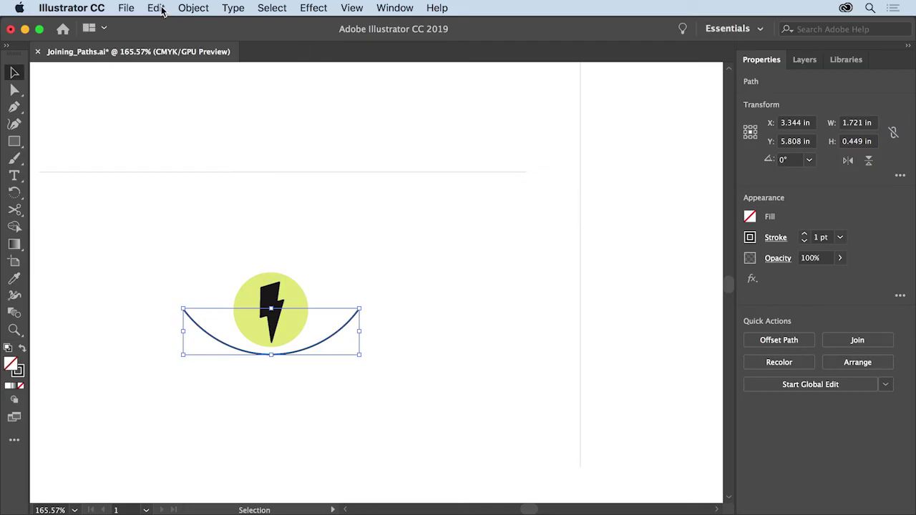
pyautogui.click(158, 9)
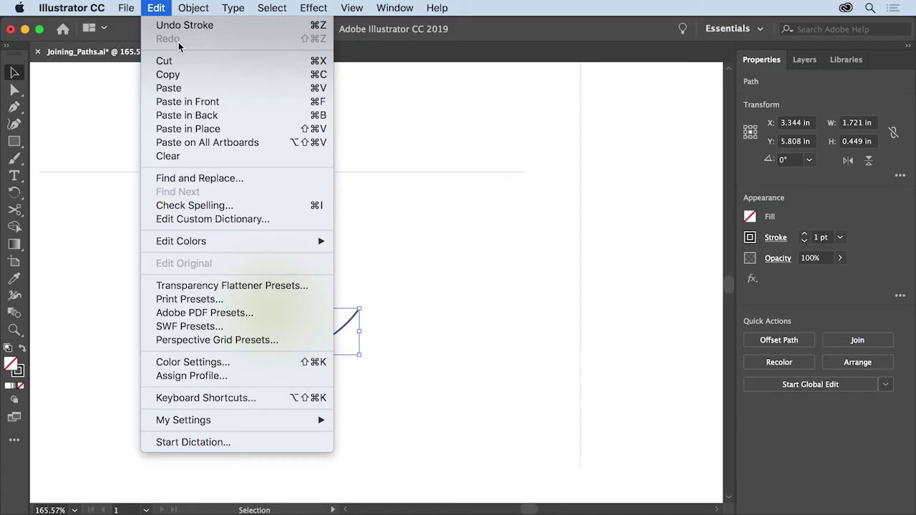
pyautogui.click(188, 101)
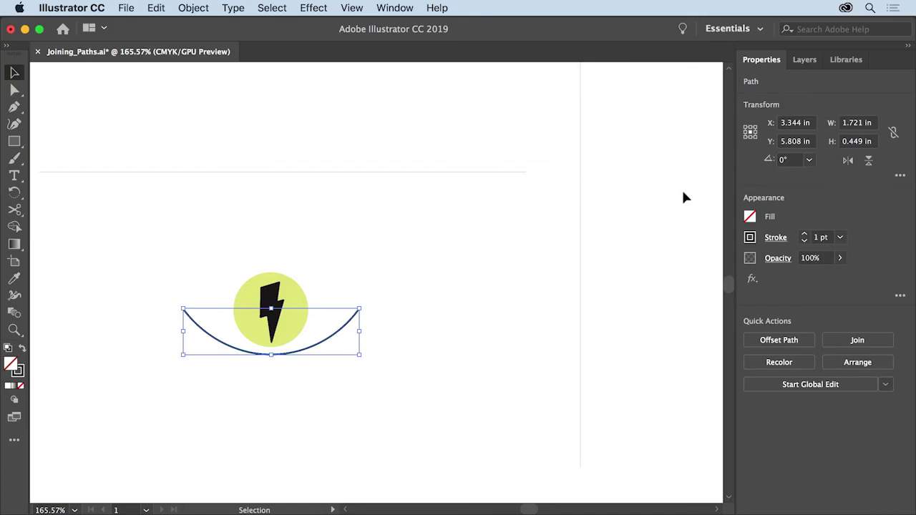
# Flip the pasted curve, move it above the circle to form the eye's top, and toggle Smart Guides
pyautogui.click(869, 161)
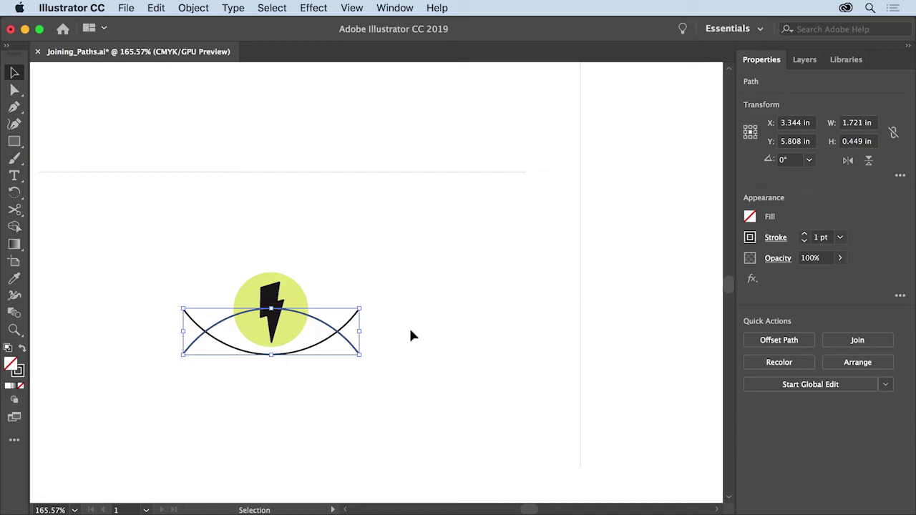
pyautogui.moveTo(329, 323); pyautogui.dragTo(327, 281)
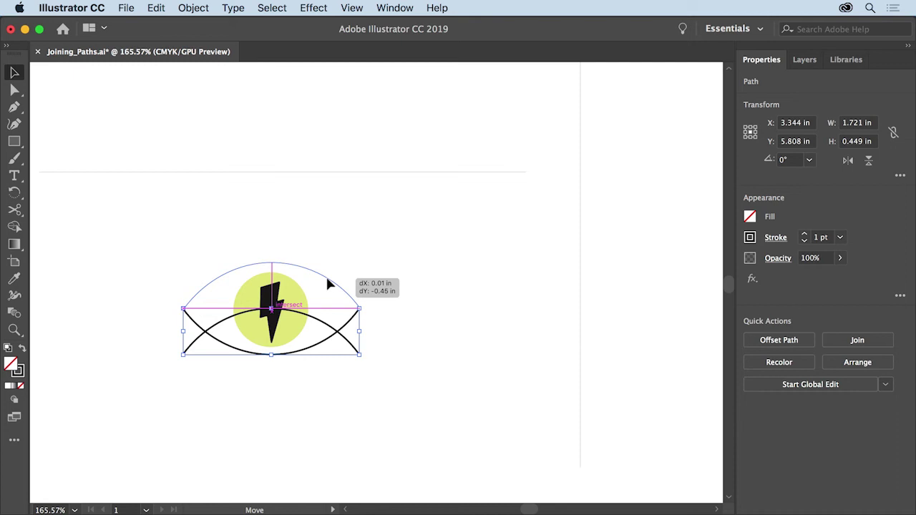
pyautogui.moveTo(327, 280); pyautogui.dragTo(327, 280)
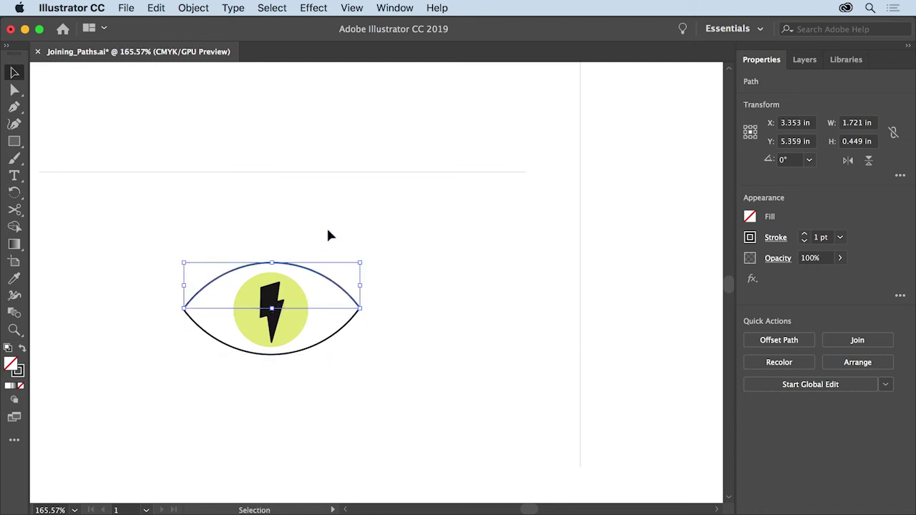
pyautogui.click(354, 8)
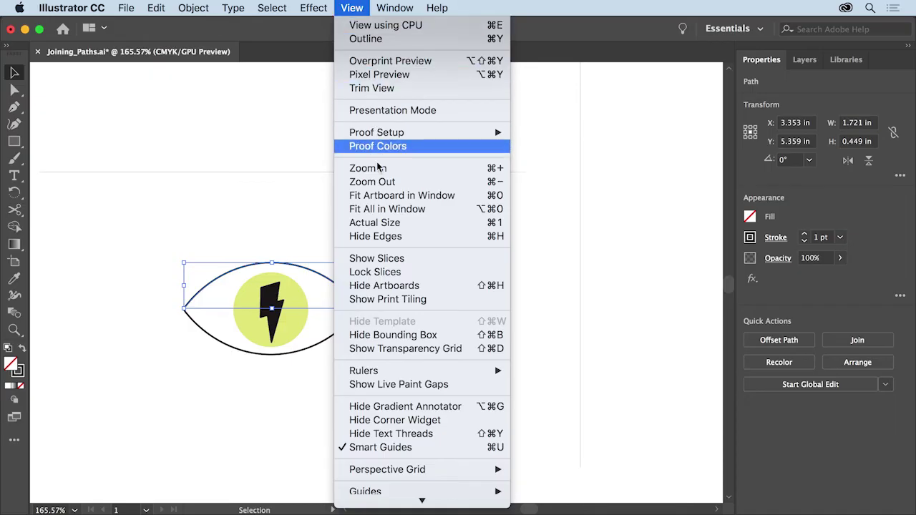
pyautogui.click(427, 449)
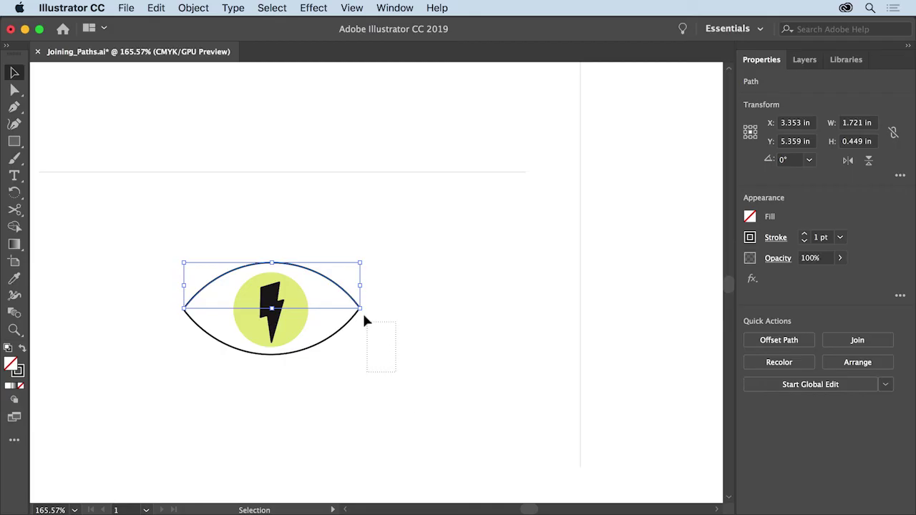
# Select both eye curves and join them twice with Cmd+J to close both ends
pyautogui.moveTo(340, 271); pyautogui.dragTo(333, 258)
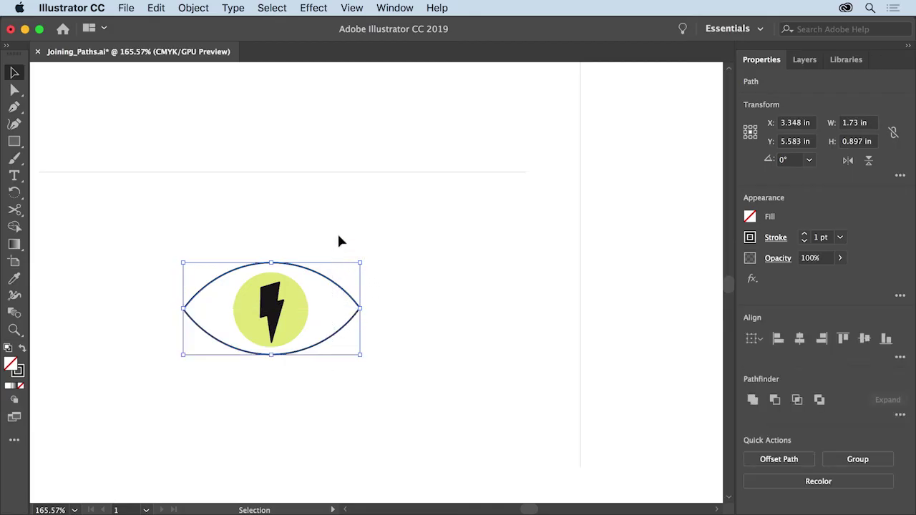
pyautogui.press('super+j')
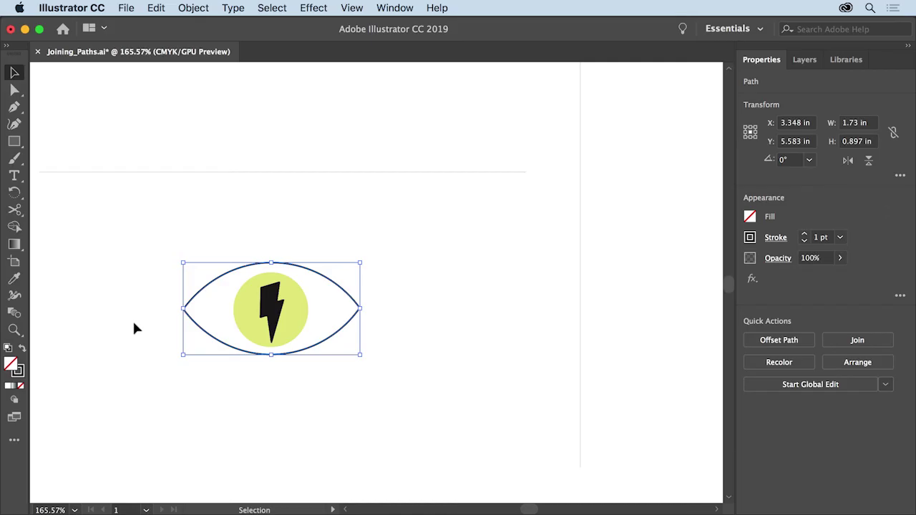
pyautogui.press('super+j')
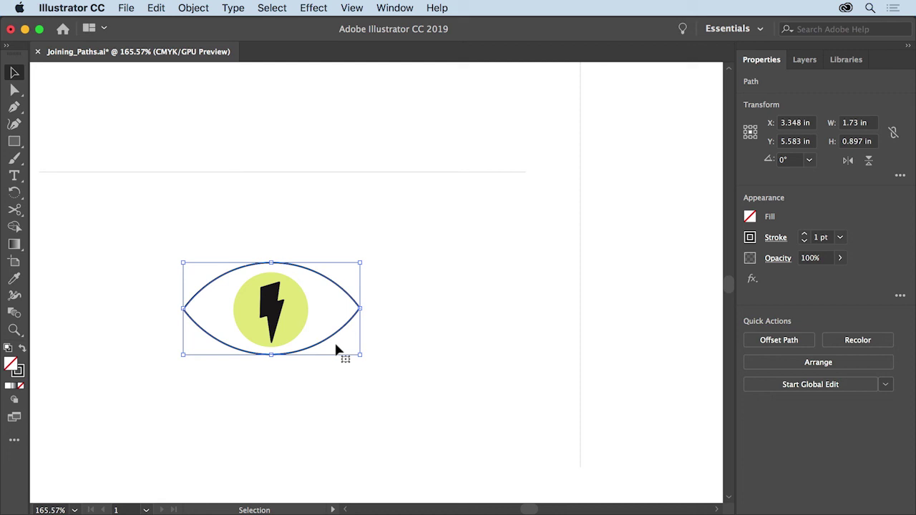
# Set the eye path's fill to Black and use Arrange > Send to Back behind the circle
pyautogui.click(748, 216)
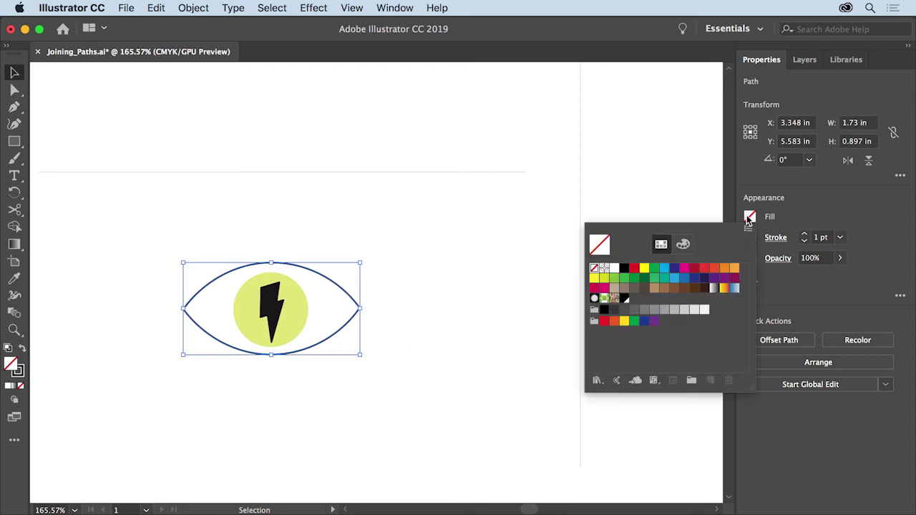
pyautogui.click(624, 270)
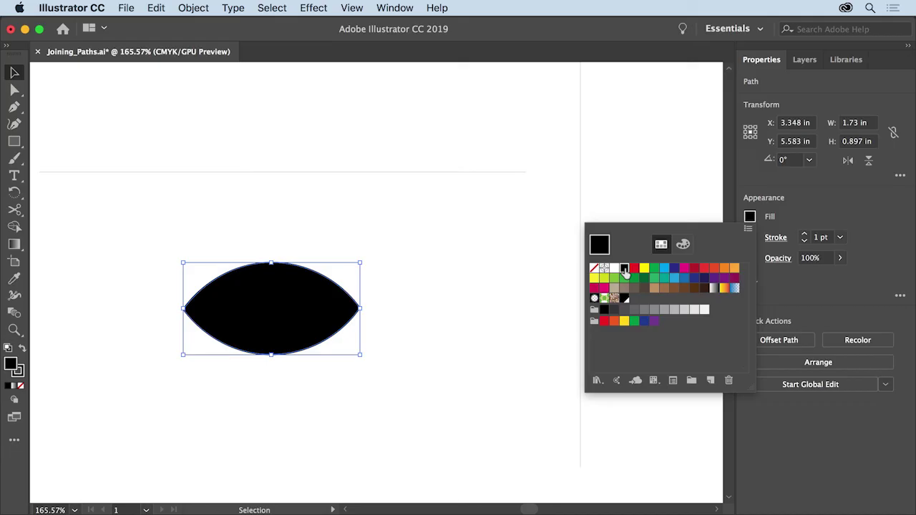
pyautogui.press('Escape')
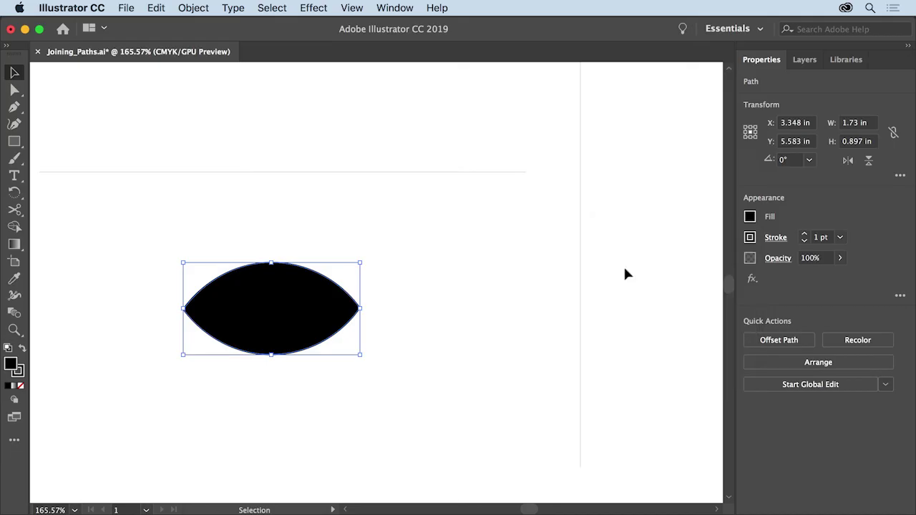
pyautogui.click(846, 364)
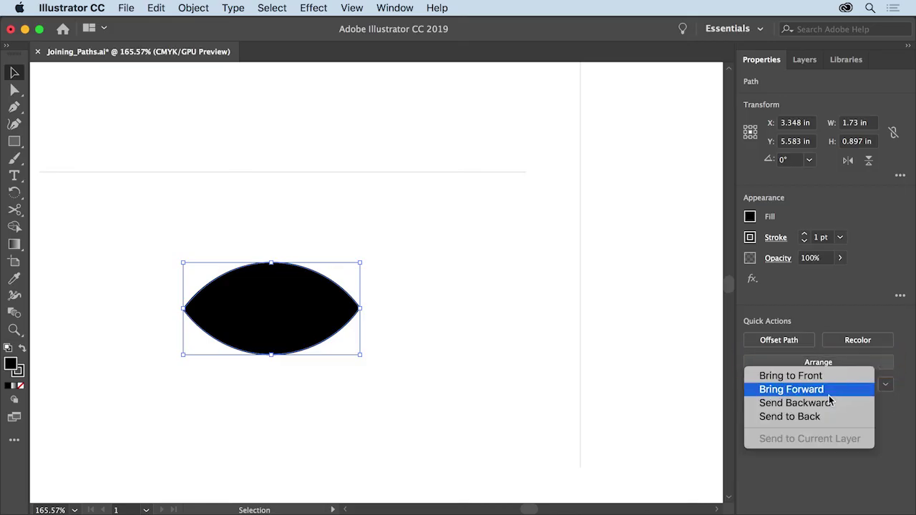
pyautogui.click(820, 418)
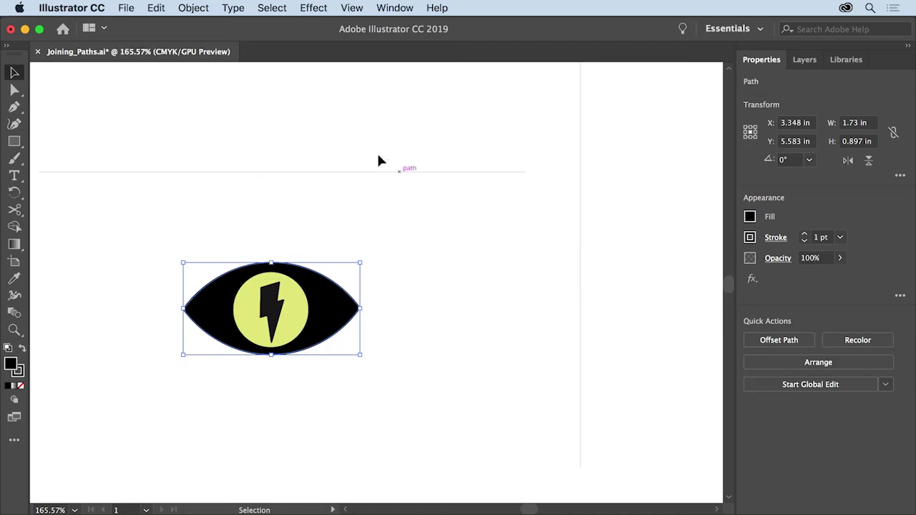
# Deselect the eye artwork and use Fit Artboard in Window to view all four designs
pyautogui.click(272, 9)
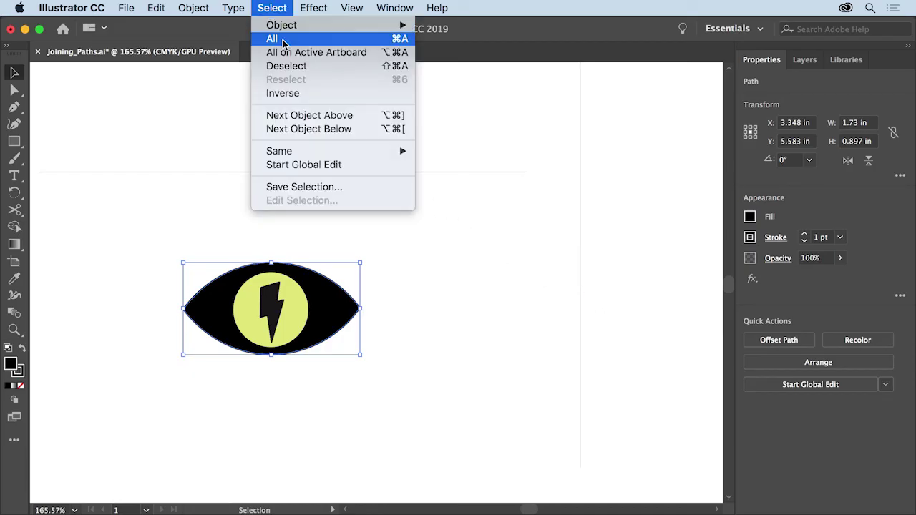
pyautogui.click(298, 66)
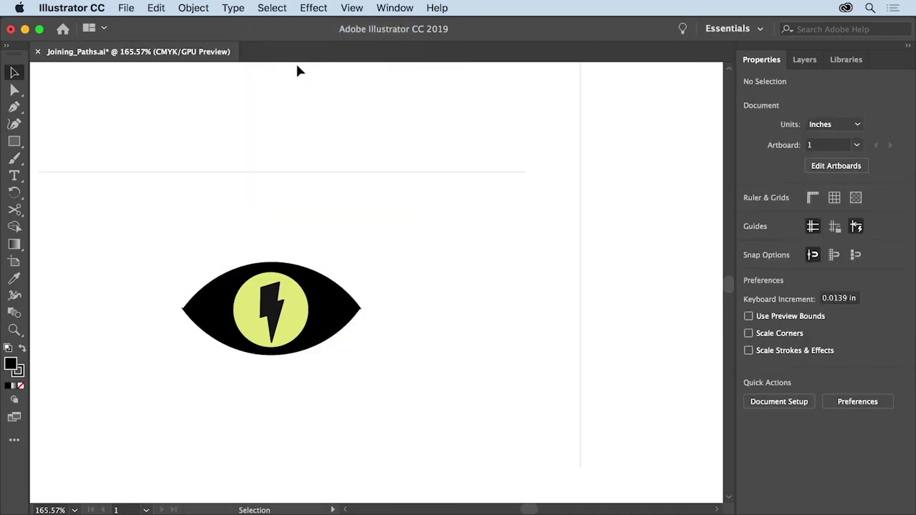
pyautogui.click(351, 8)
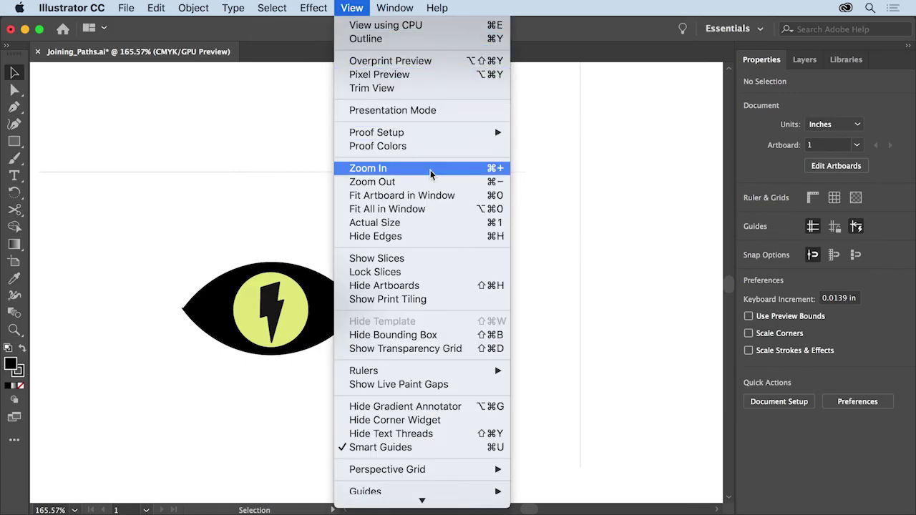
pyautogui.click(450, 198)
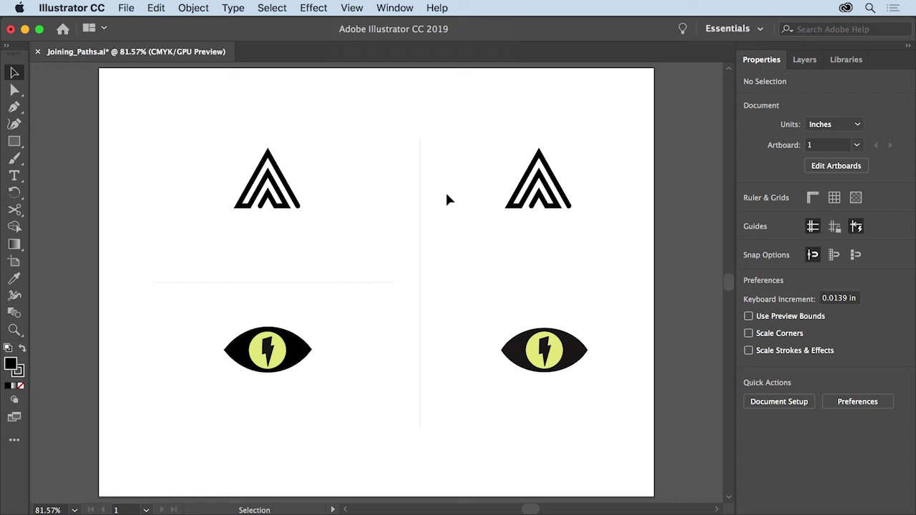